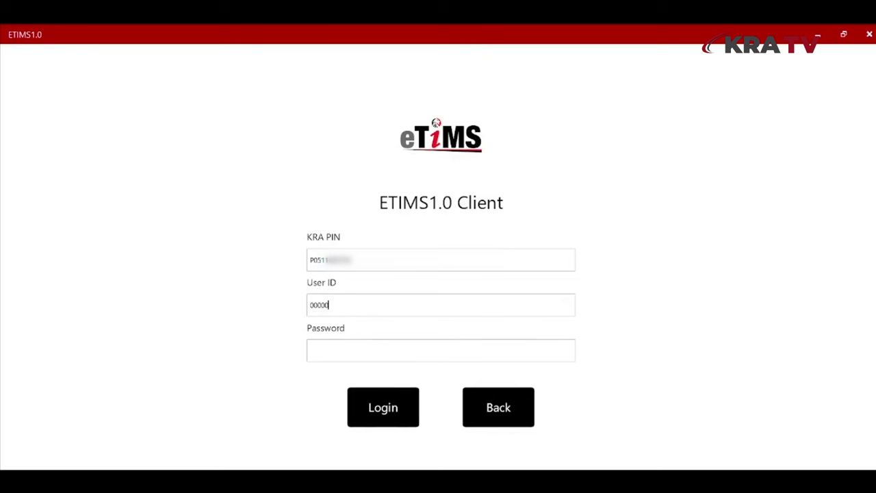
key("Tab")
left_click(372, 411)
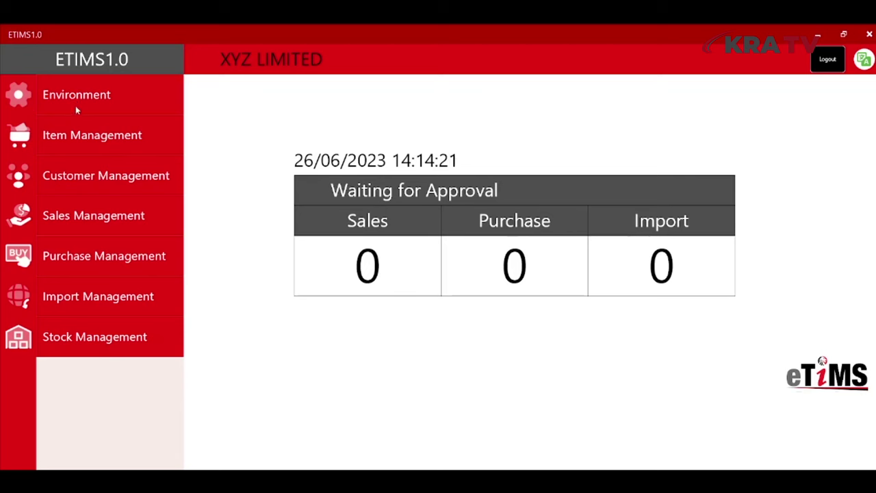
left_click(76, 99)
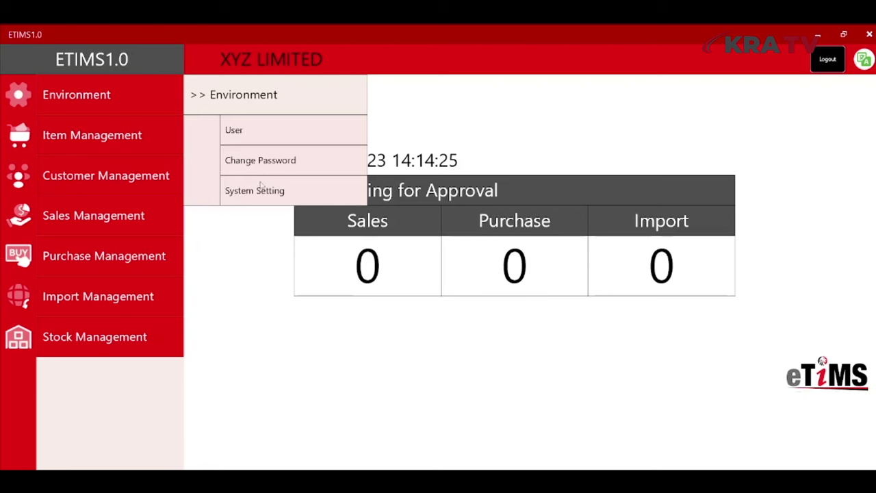
left_click(91, 137)
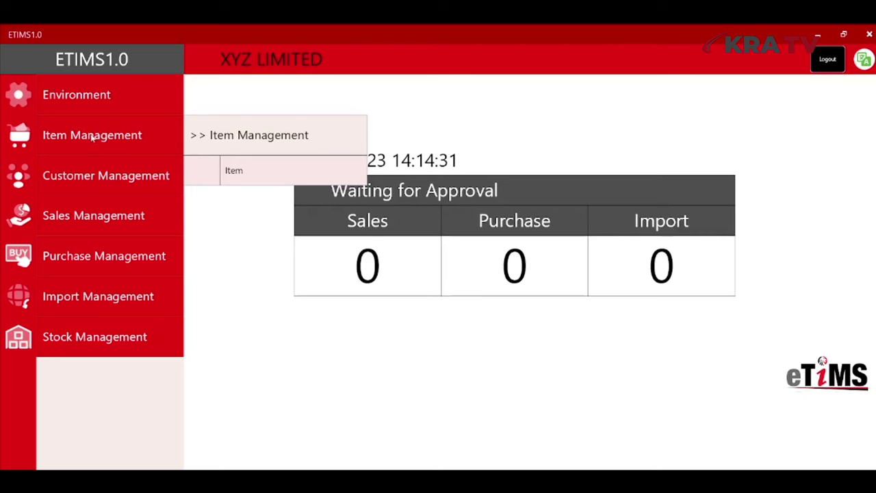
Step: Start a new item named Water with item type Finished Product
left_click(233, 173)
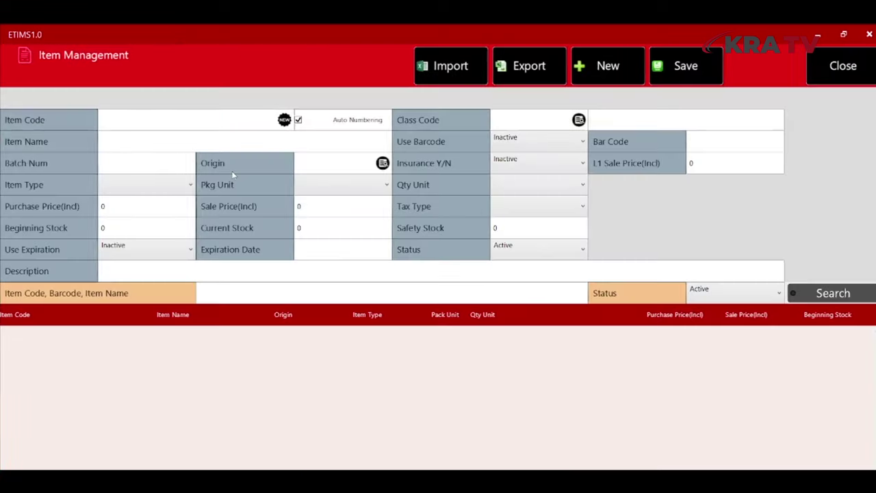
left_click(141, 142)
type("Water")
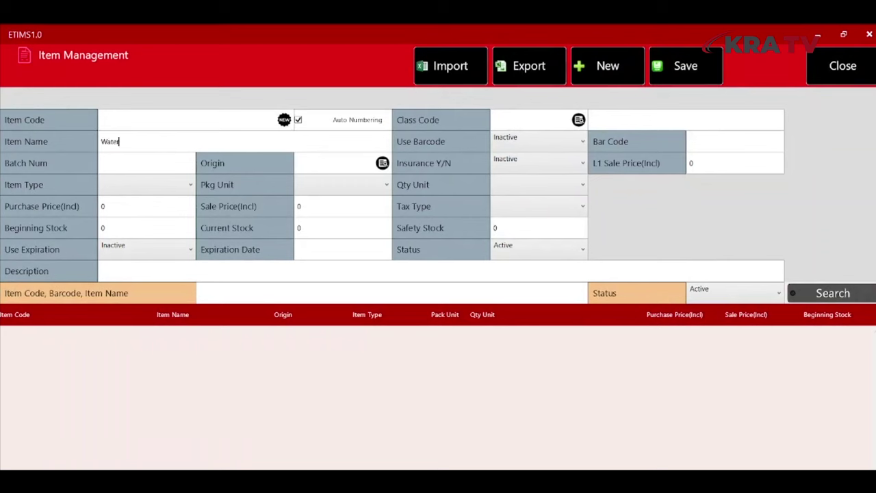
left_click(102, 190)
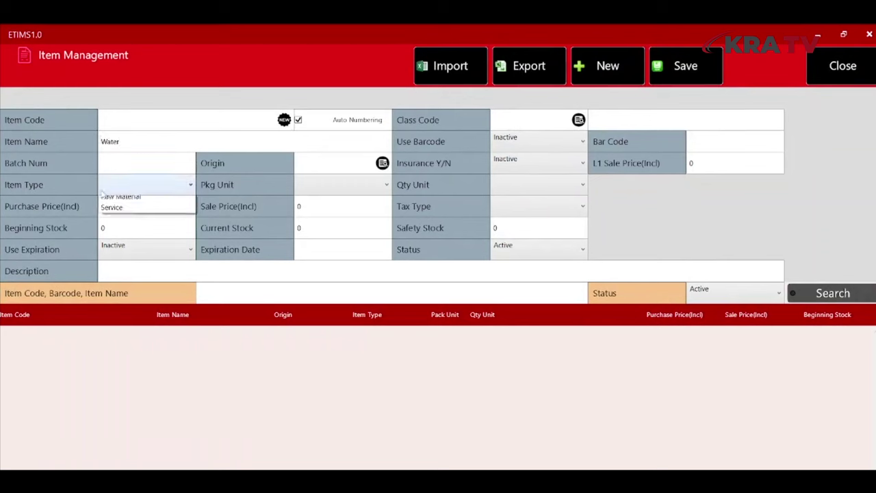
left_click(123, 202)
type("500")
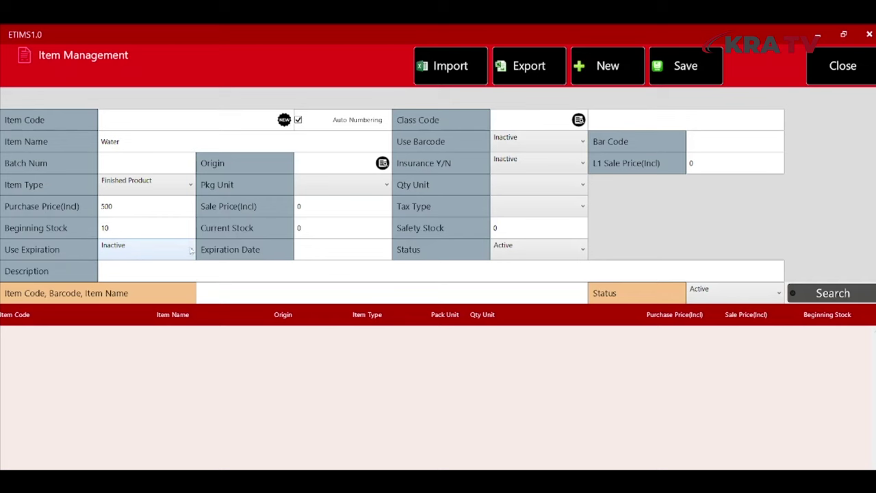
Step: Set the Water item's origin country to KENYA and pick its packaging unit
left_click(382, 163)
left_click(199, 121)
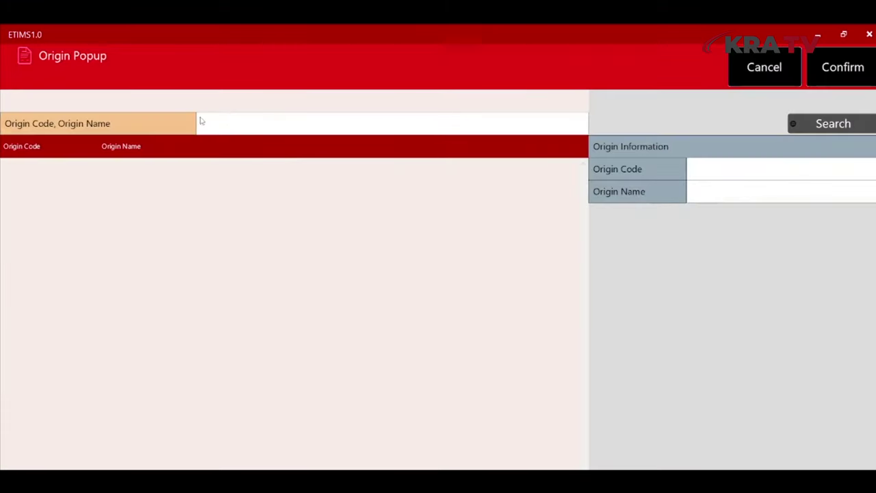
type("kenya")
key("Return")
left_click(839, 69)
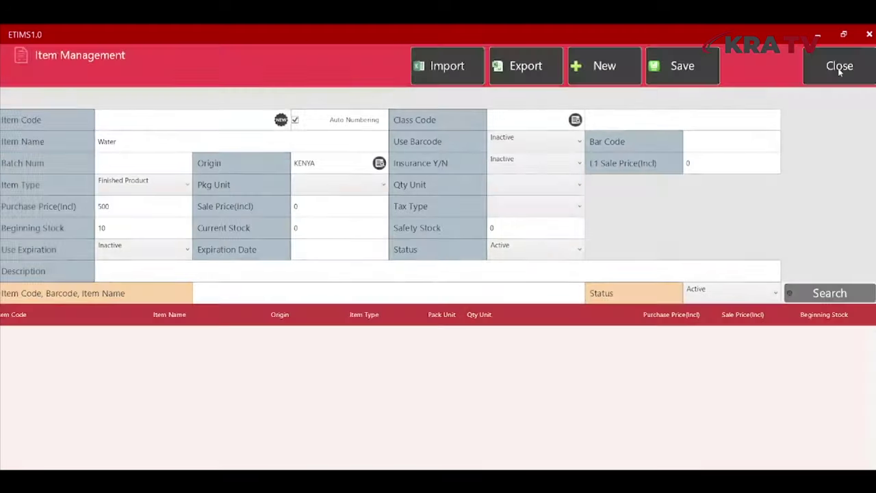
left_click(317, 186)
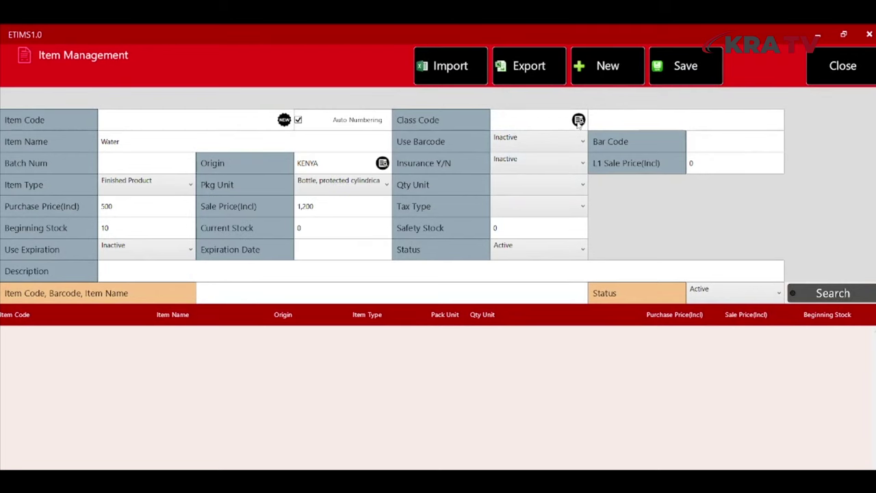
left_click(578, 121)
left_click(305, 124)
type("Sparkling water")
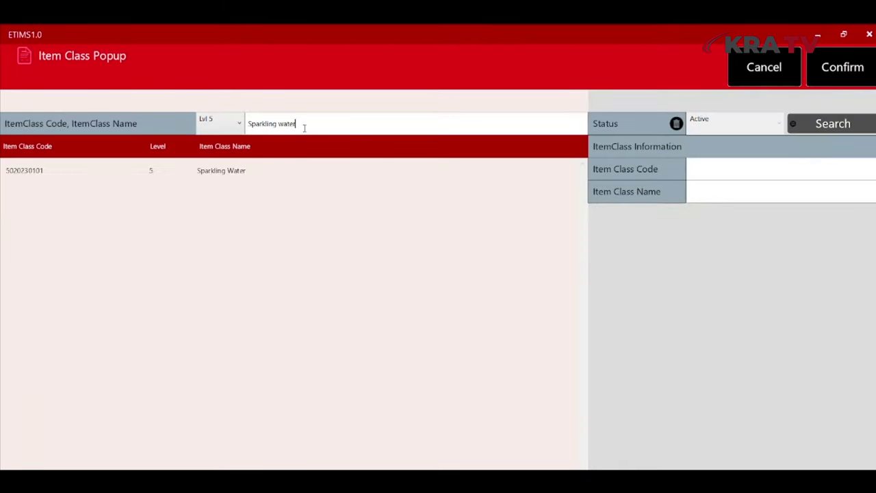
left_click(276, 175)
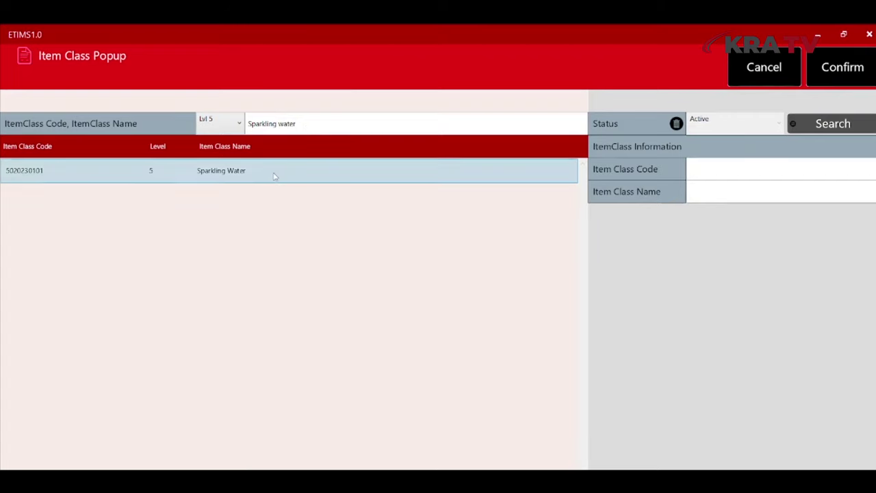
left_click(842, 79)
Step: Set quantity unit Litre, tax B-16.00%, safety stock 3, and generate a new item code
left_click(537, 184)
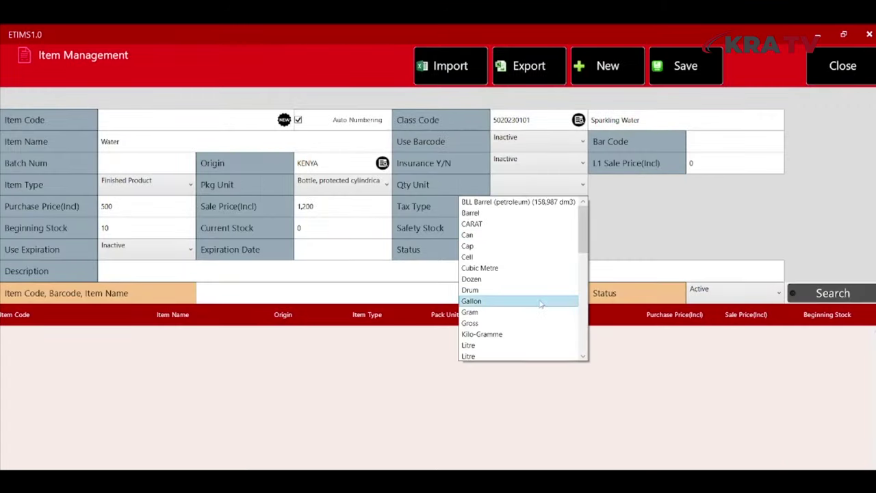
left_click(486, 347)
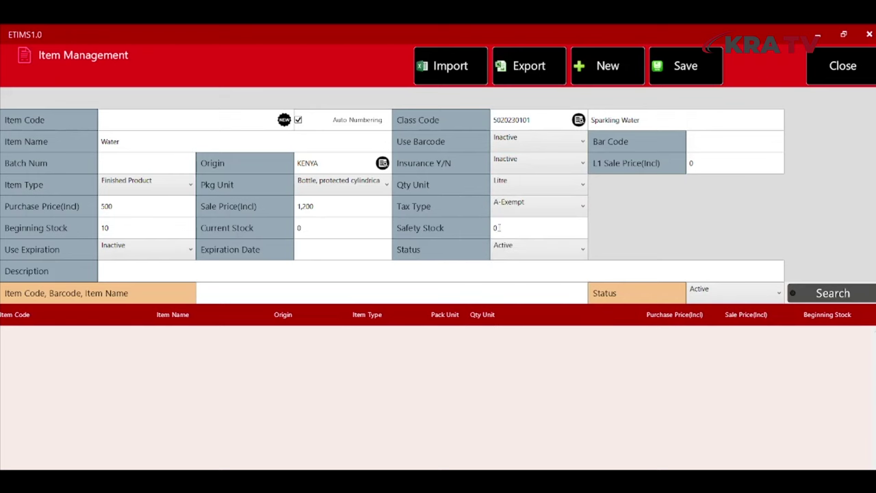
left_click(587, 211)
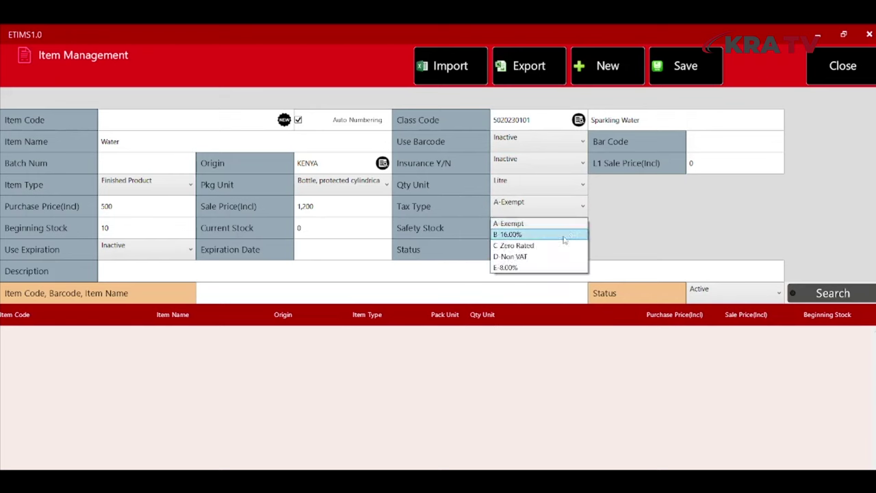
left_click(562, 234)
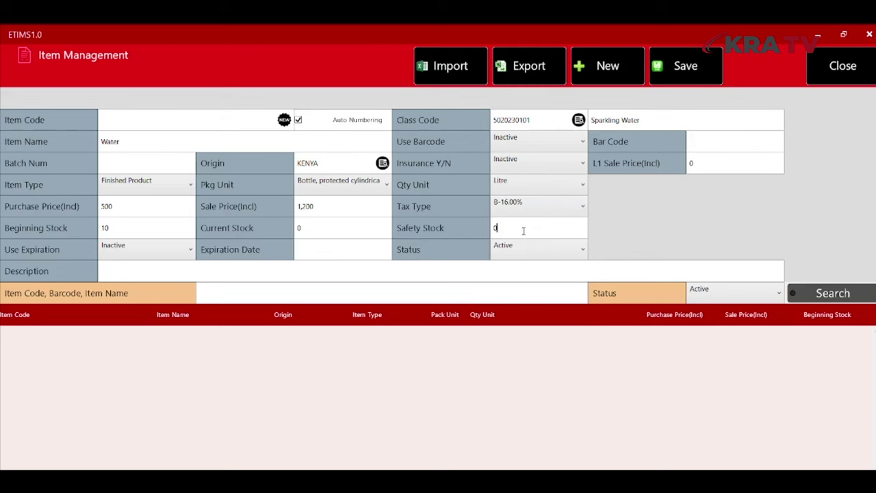
key("BackSpace")
type("3")
left_click(284, 119)
Step: Save the Water item, confirming and acknowledging the success message
left_click(667, 74)
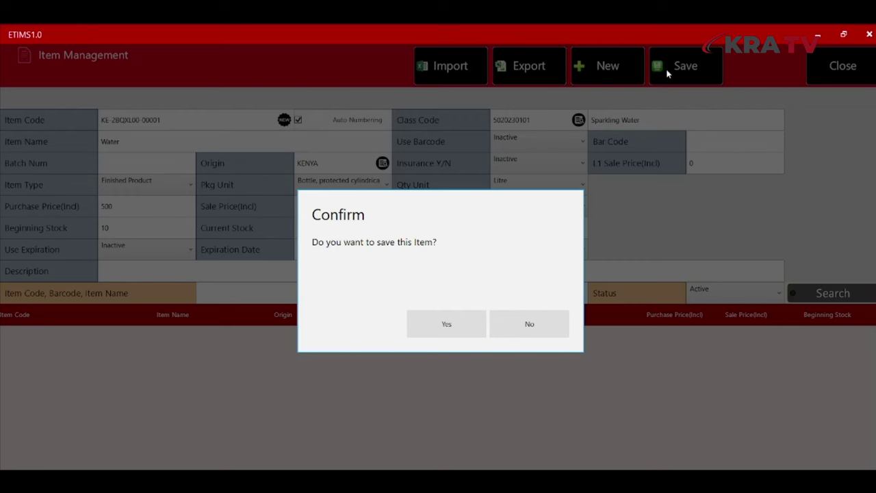
left_click(449, 330)
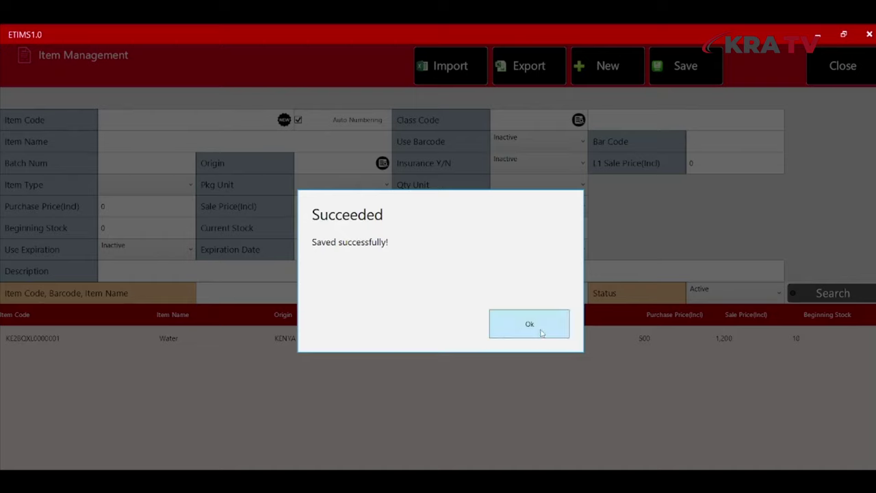
left_click(542, 332)
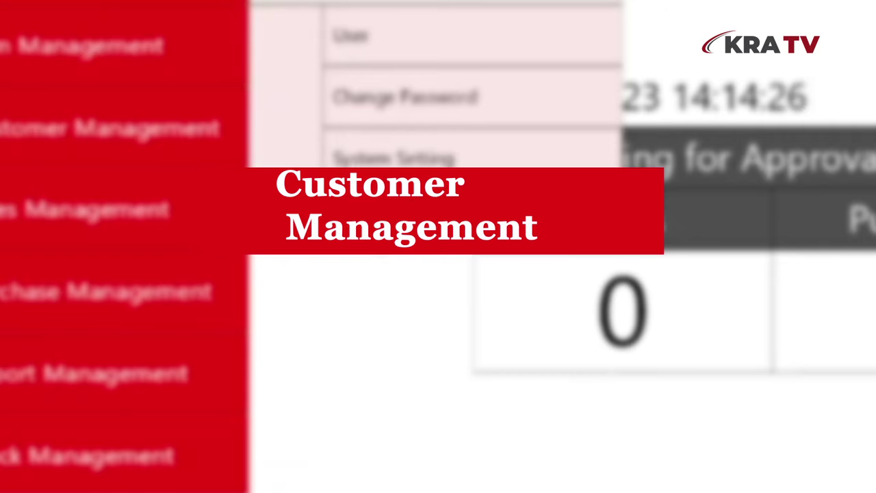
left_click(61, 54)
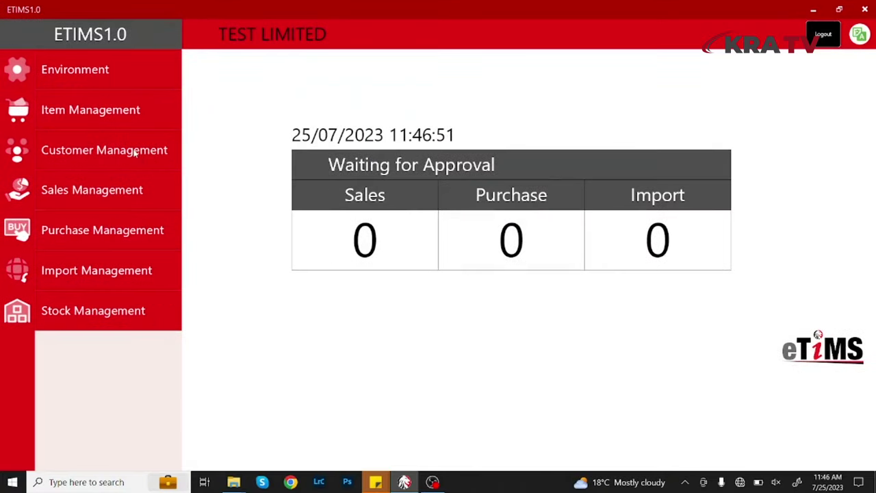
Step: Start a new customer record, entering its KRA PIN and name, with nationality KENYA
left_click(135, 154)
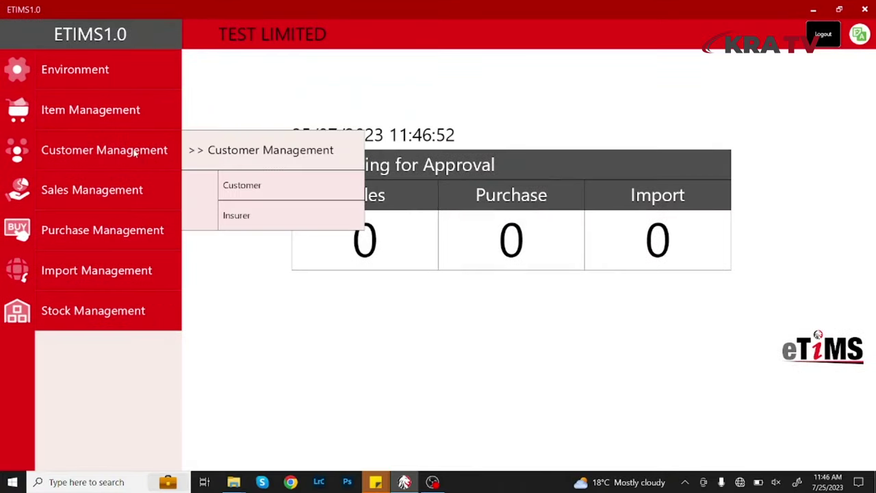
left_click(242, 188)
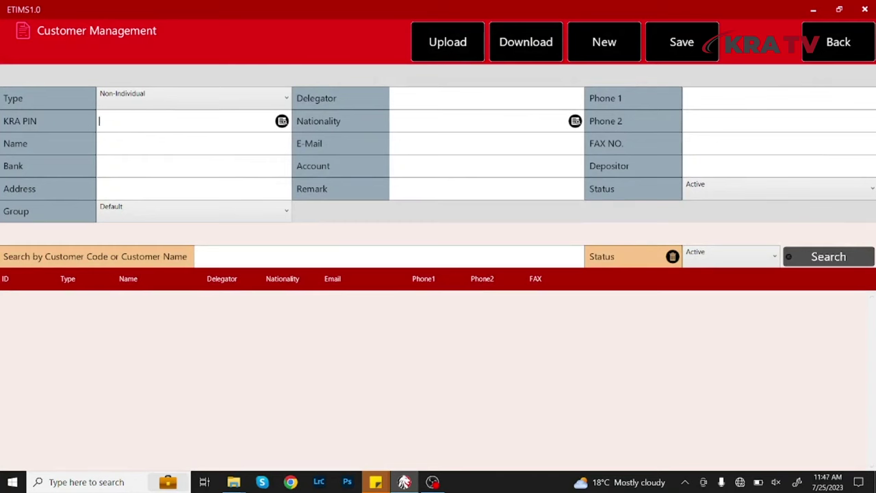
type("A")
type("12")
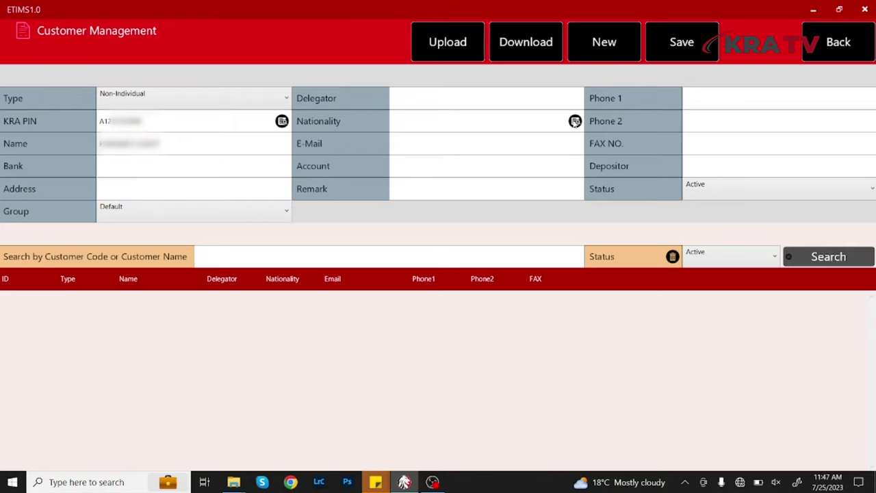
left_click(575, 121)
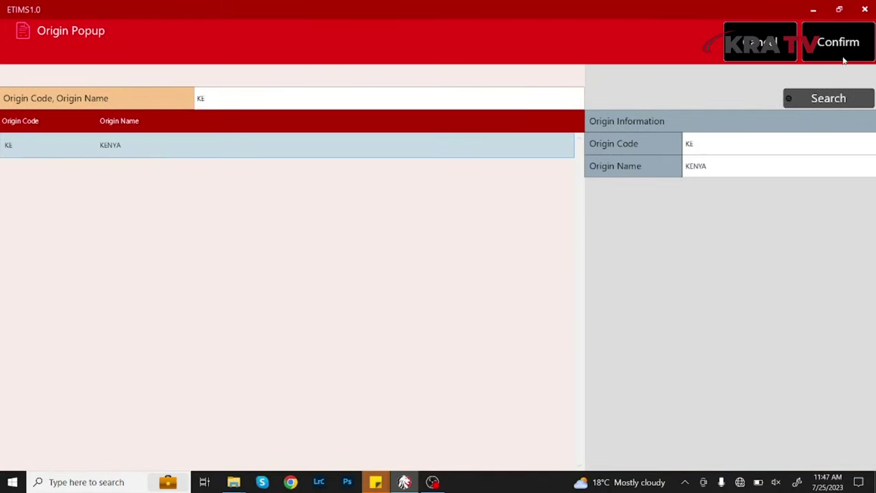
left_click(841, 48)
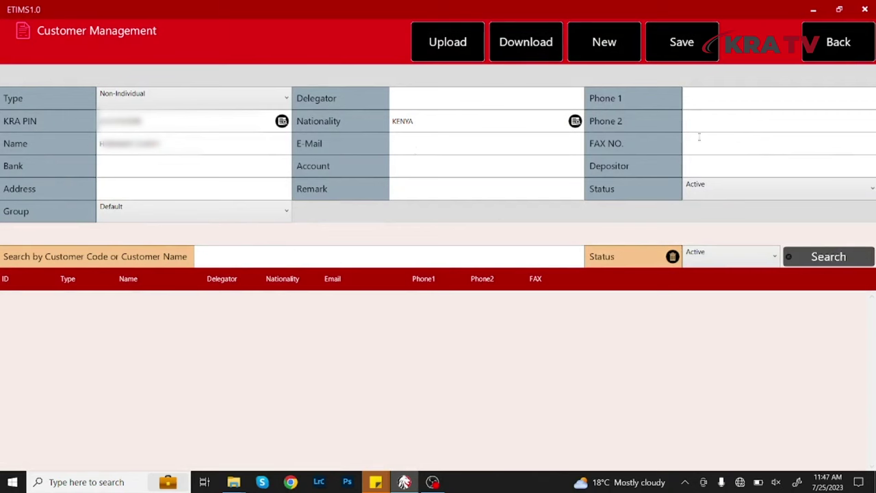
Step: Save customer HOMABAY COUNTY and close Customer Management back to the dashboard
left_click(675, 42)
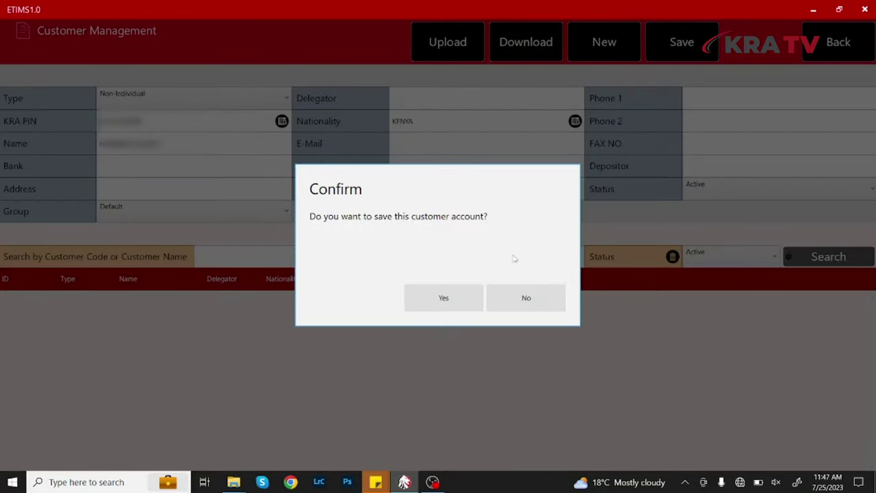
left_click(448, 308)
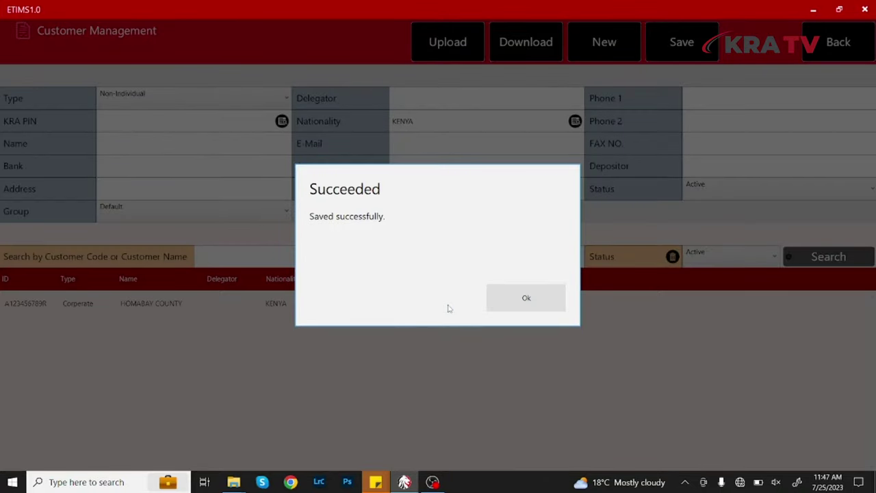
left_click(515, 311)
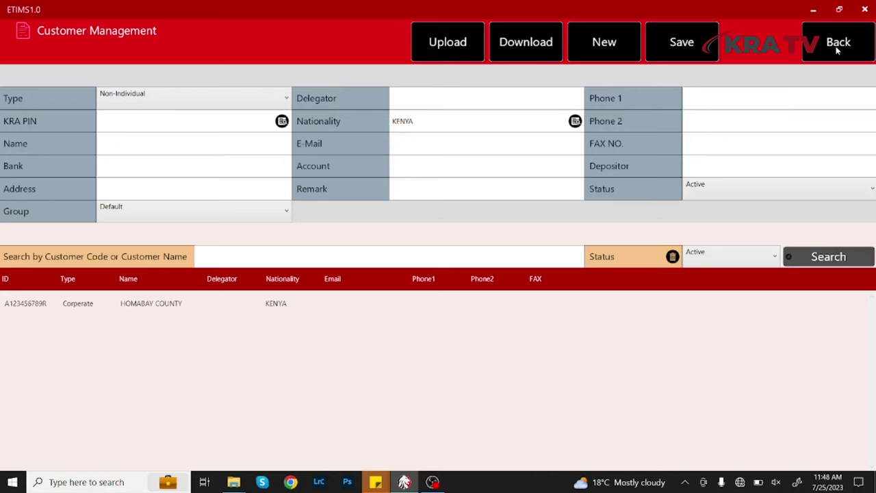
left_click(836, 48)
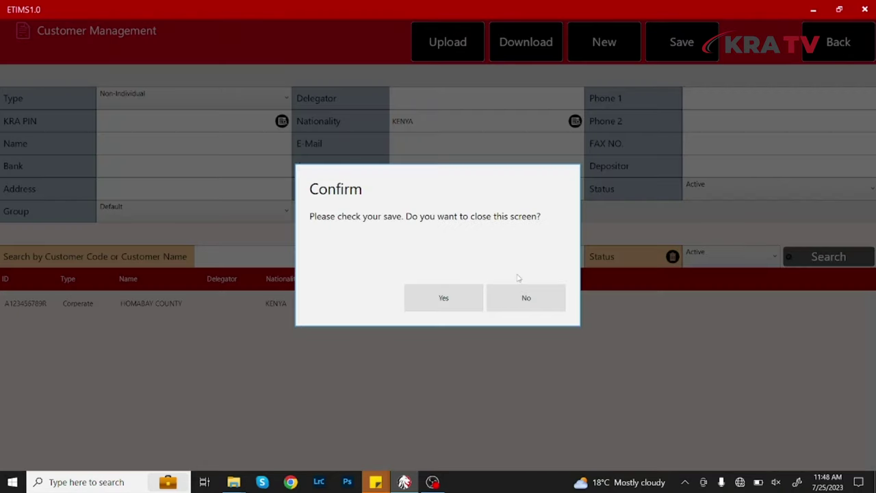
left_click(452, 309)
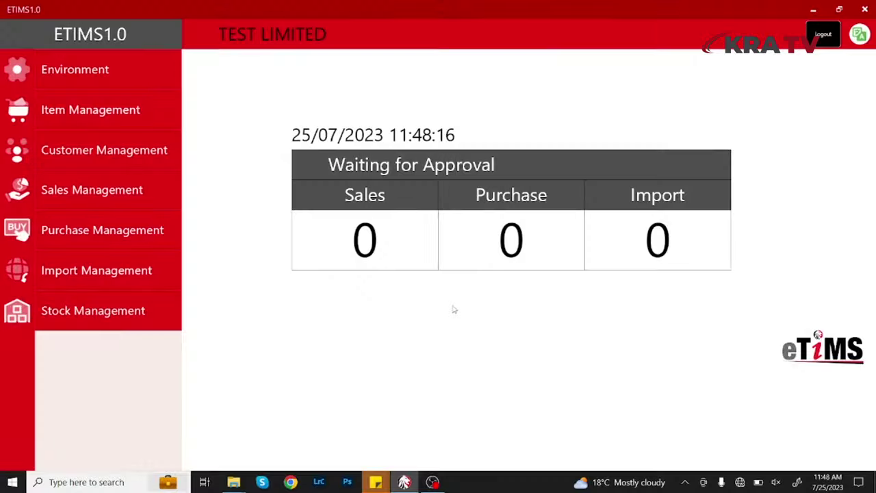
Step: Start new sales invoice 1 from Sales Management
left_click(108, 195)
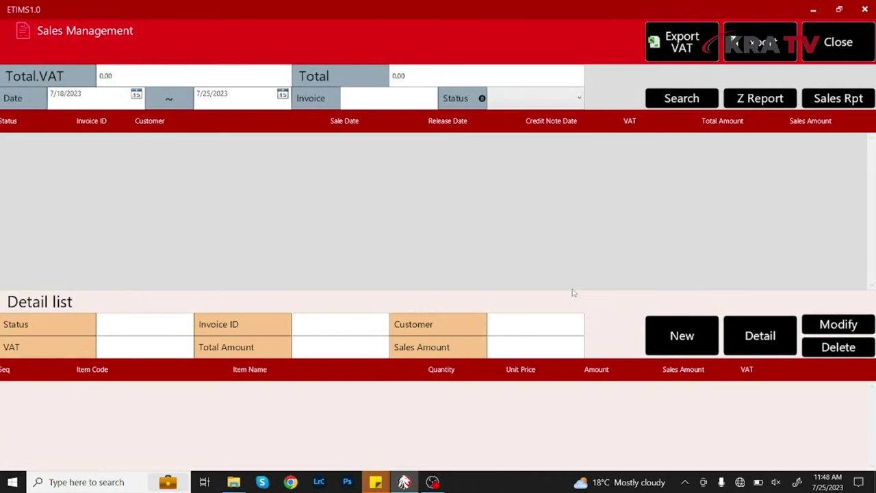
left_click(682, 338)
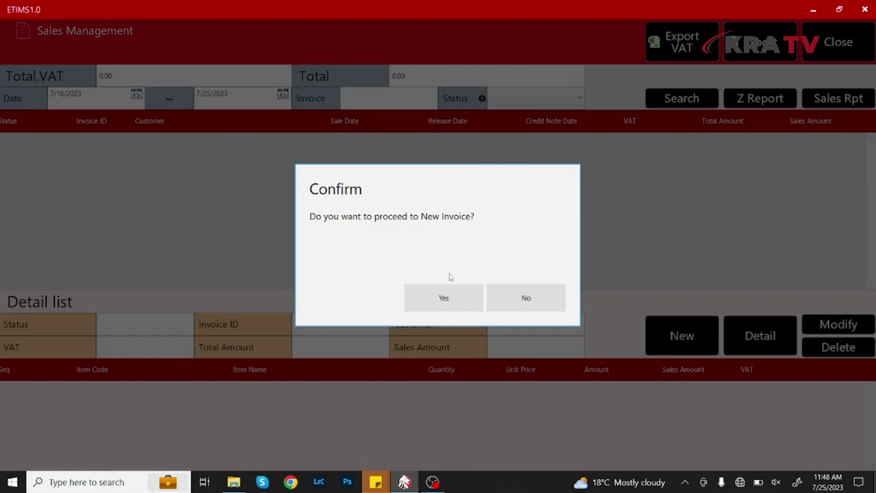
left_click(442, 297)
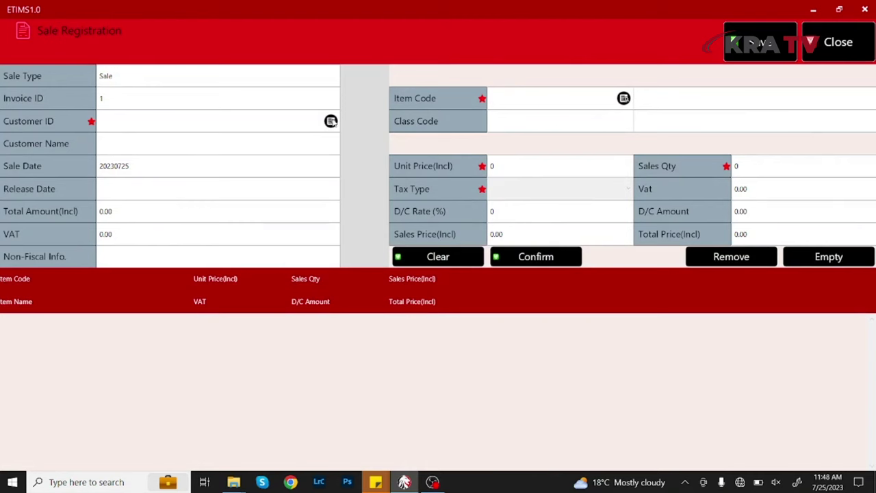
Step: Assign HOMABAY COUNTY as the invoice customer and save invoice 1 totalling 1,700
left_click(332, 121)
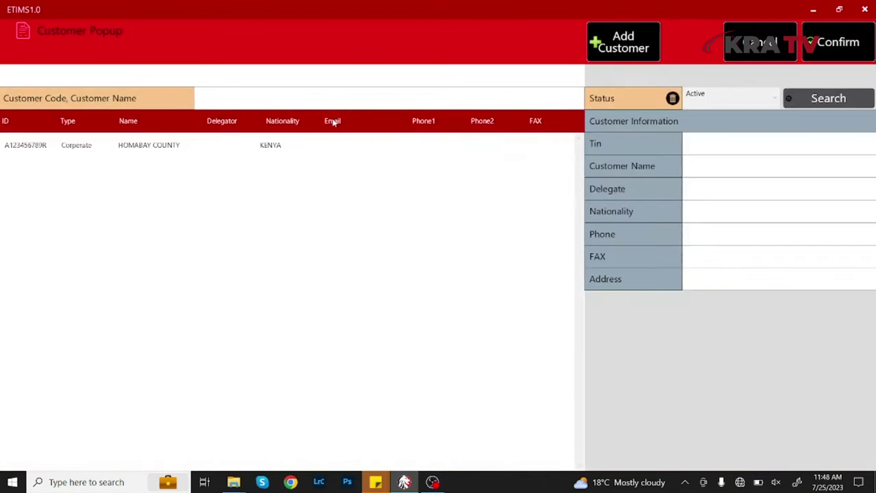
left_click(191, 150)
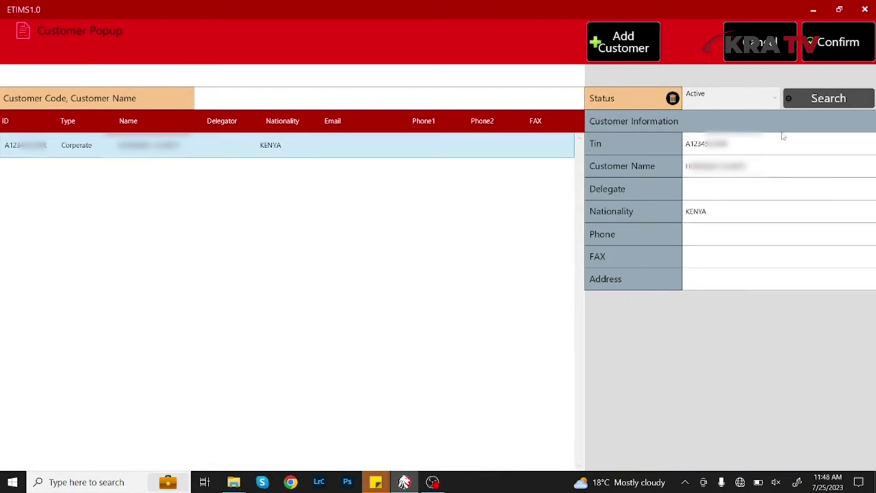
left_click(829, 46)
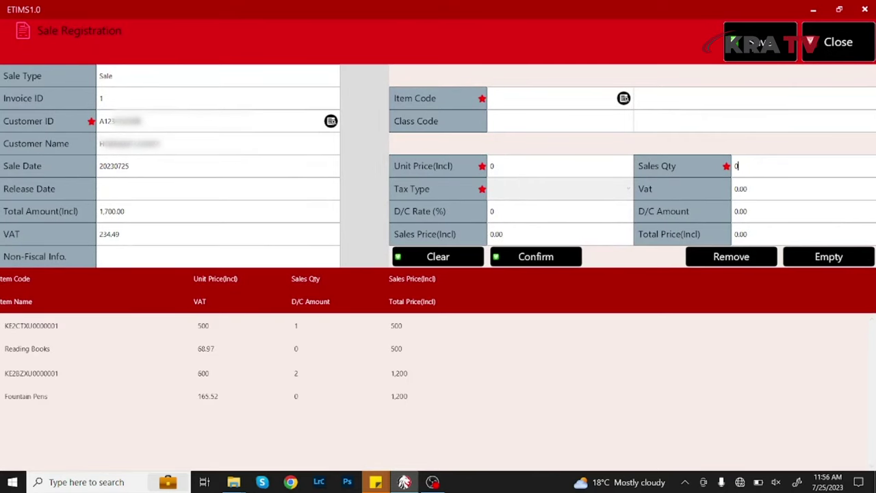
left_click(759, 42)
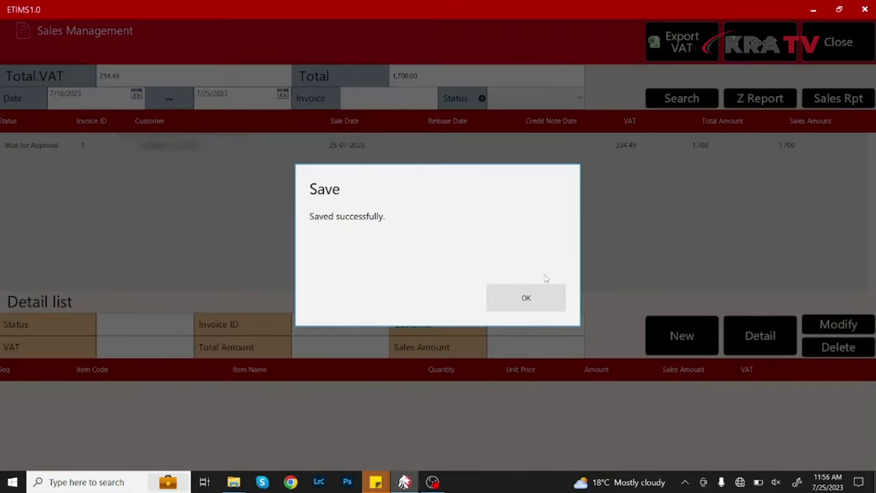
Step: Open the sale detail of invoice 1, which is waiting for approval
left_click(538, 303)
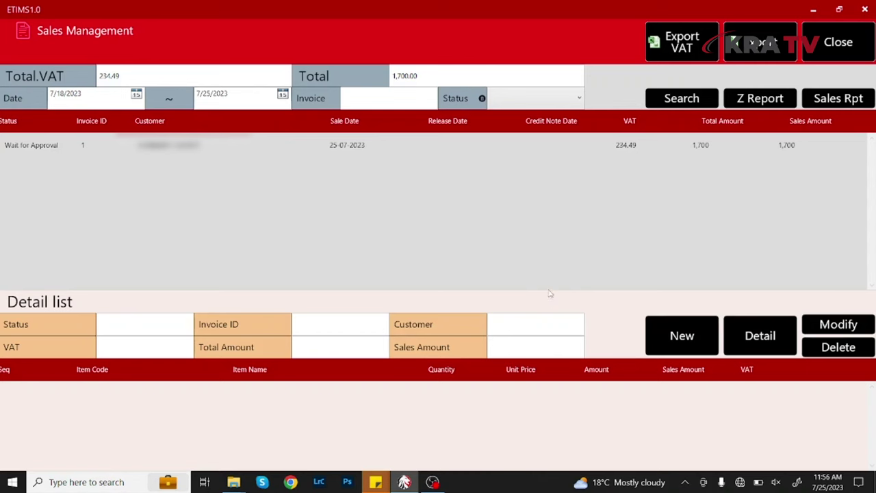
left_click(368, 154)
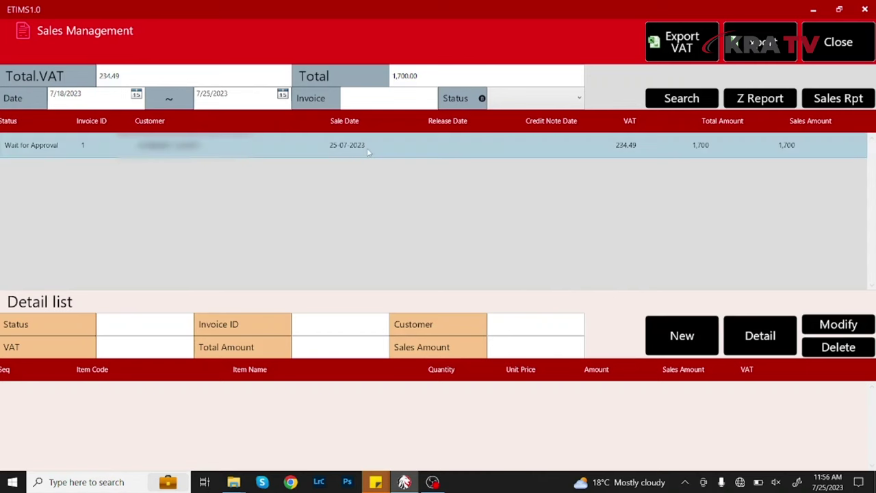
left_click(764, 338)
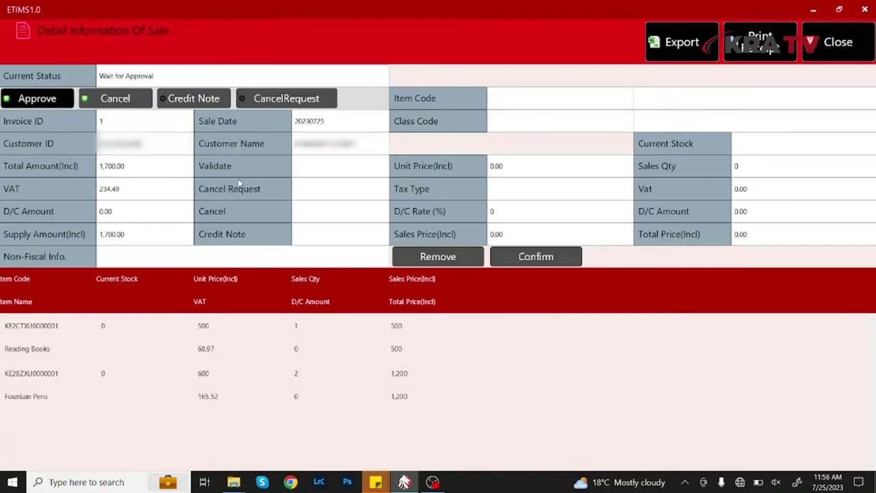
Step: Approve invoice 1 as a Cash sale and print its A4 receipt to PDF, scrolling to the QR code
left_click(43, 102)
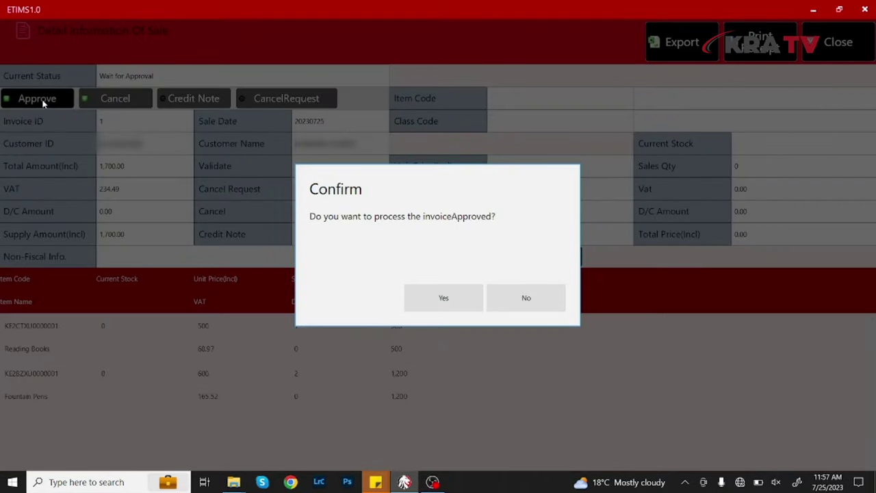
left_click(445, 298)
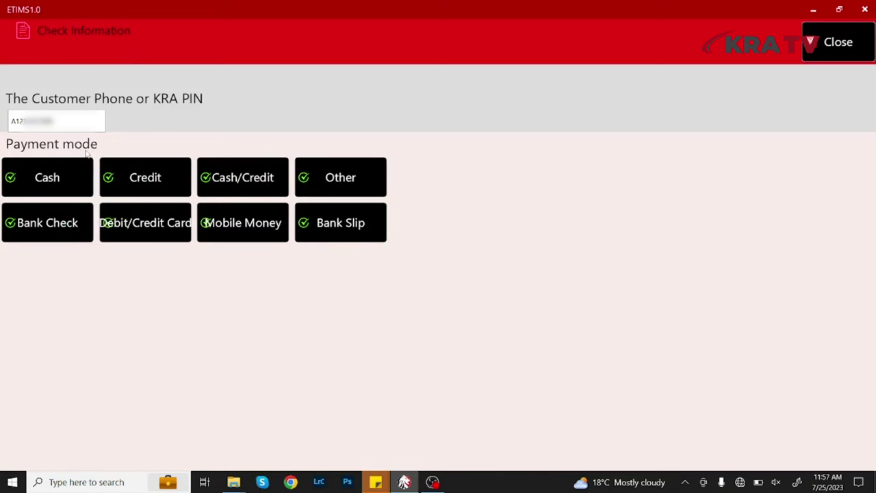
left_click(59, 179)
left_click(225, 111)
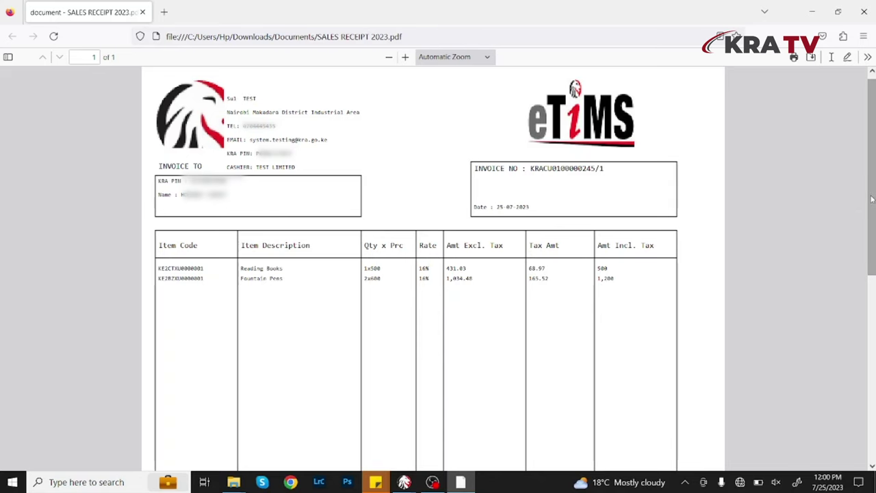
left_click_drag(869, 205, 867, 383)
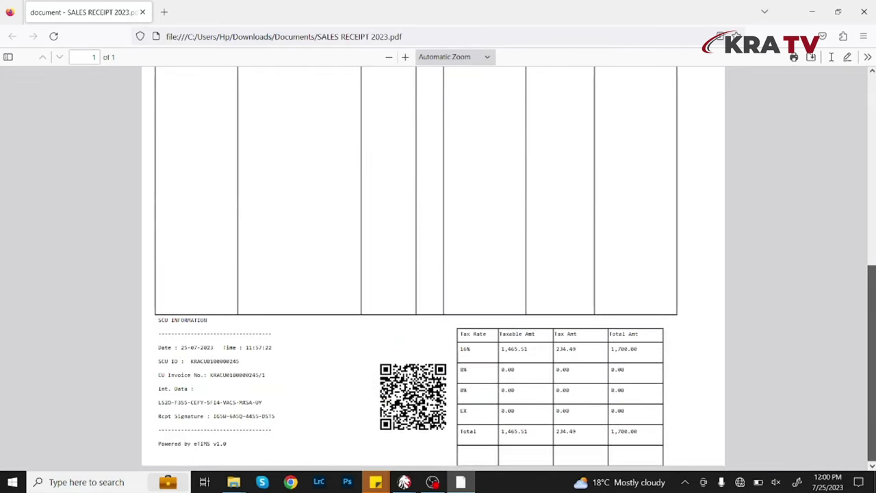